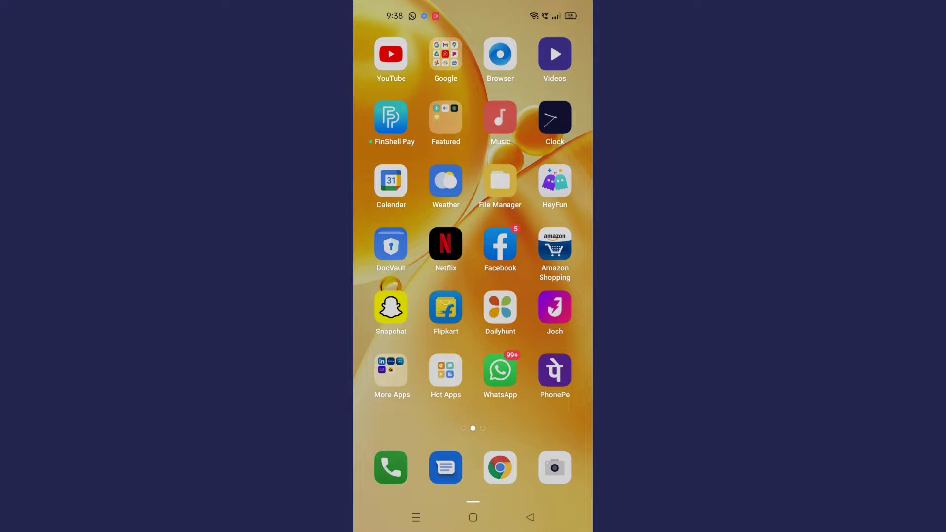
Launch Snapchat from its icon on the Android home screen.
mouse_move(414, 259)
mouse_down()
mouse_move(562, 259)
mouse_move(414, 260)
mouse_up()
click(391, 306)
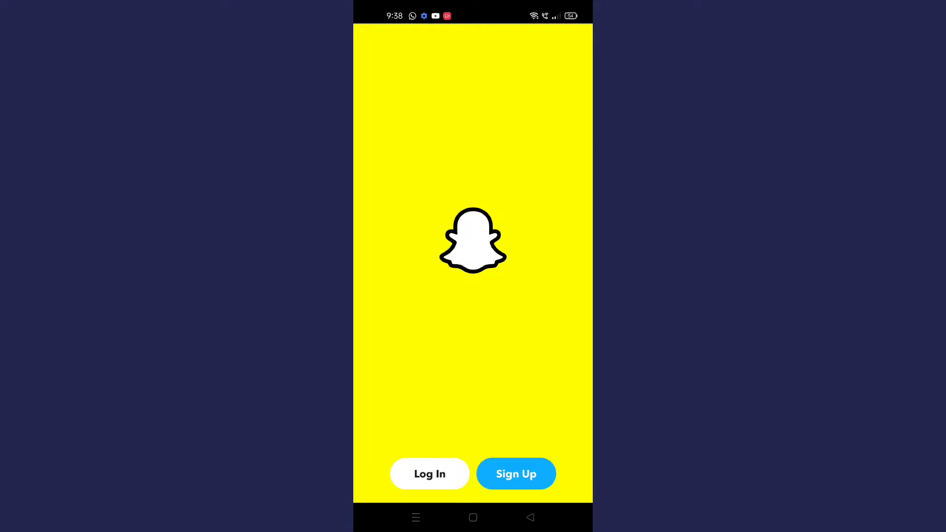
Go to the Snapchat login form and start recovering the forgotten password.
click(430, 474)
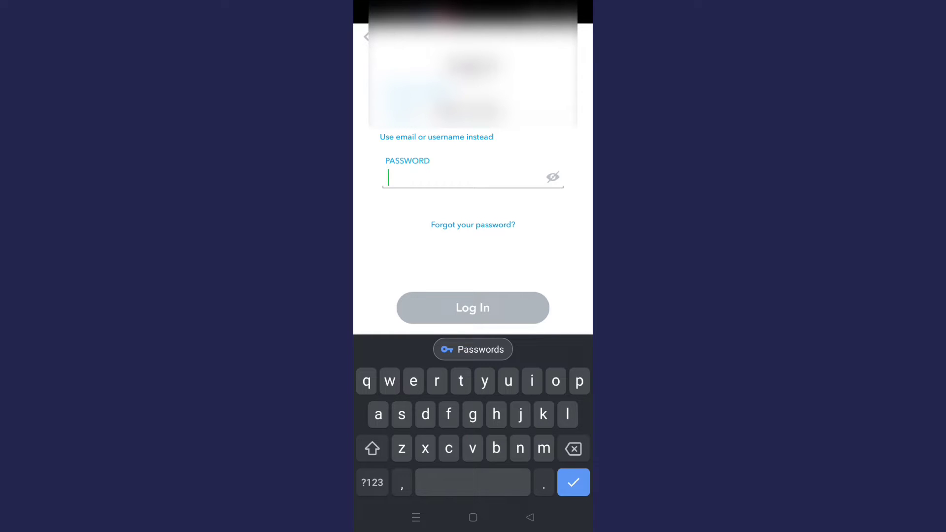
click(492, 227)
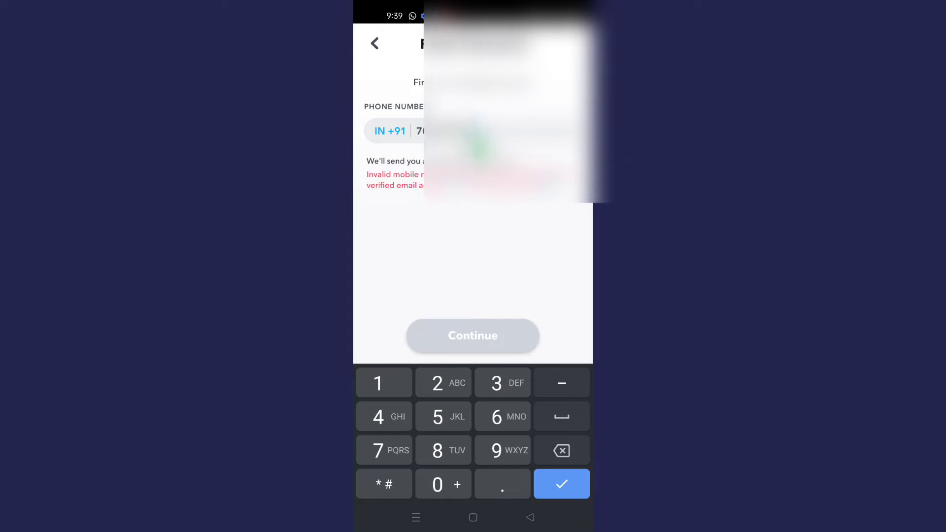
Erase the phone number that was rejected as invalid.
click(551, 454)
Clear the remaining digits of the old phone number.
click(549, 457)
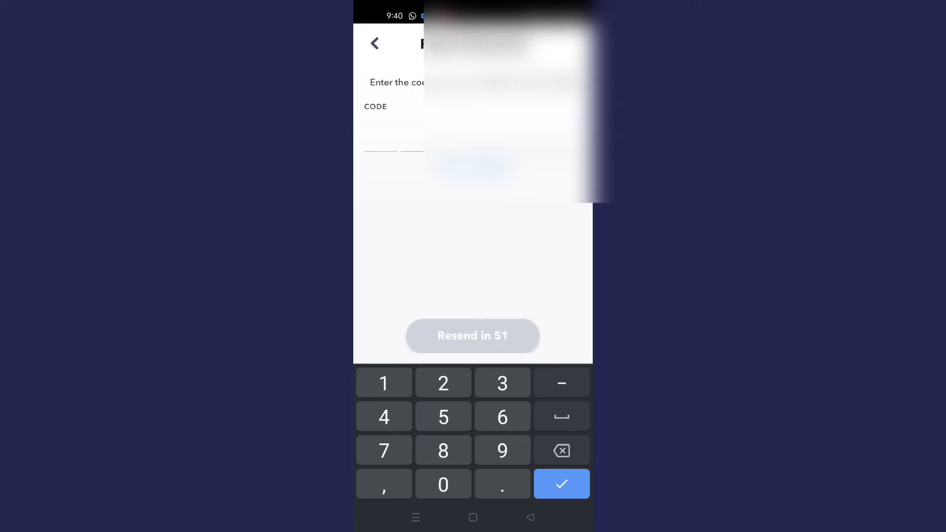
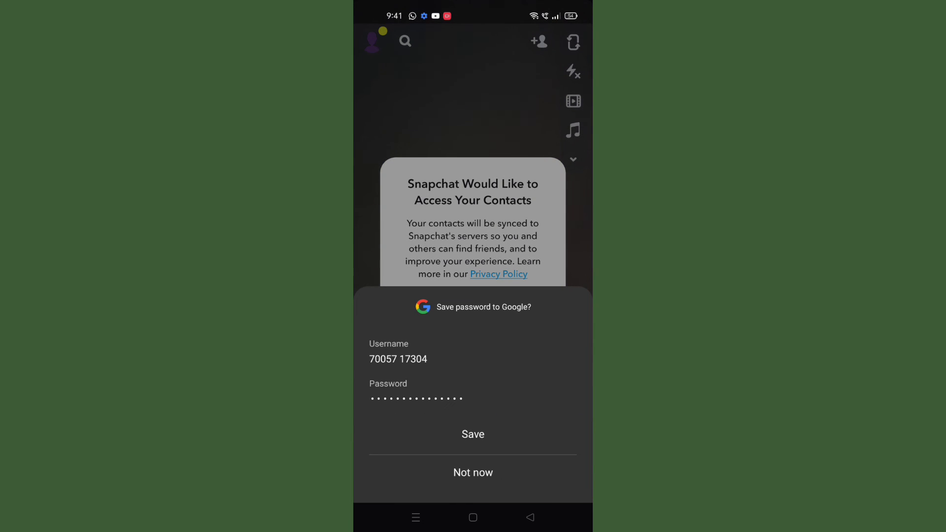
Save the Snapchat login password to Google from the save-password sheet.
click(481, 425)
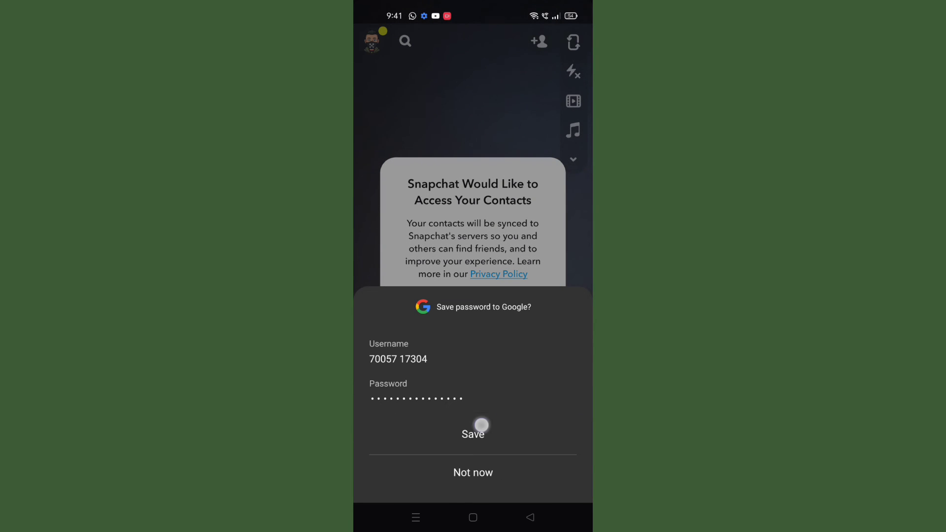